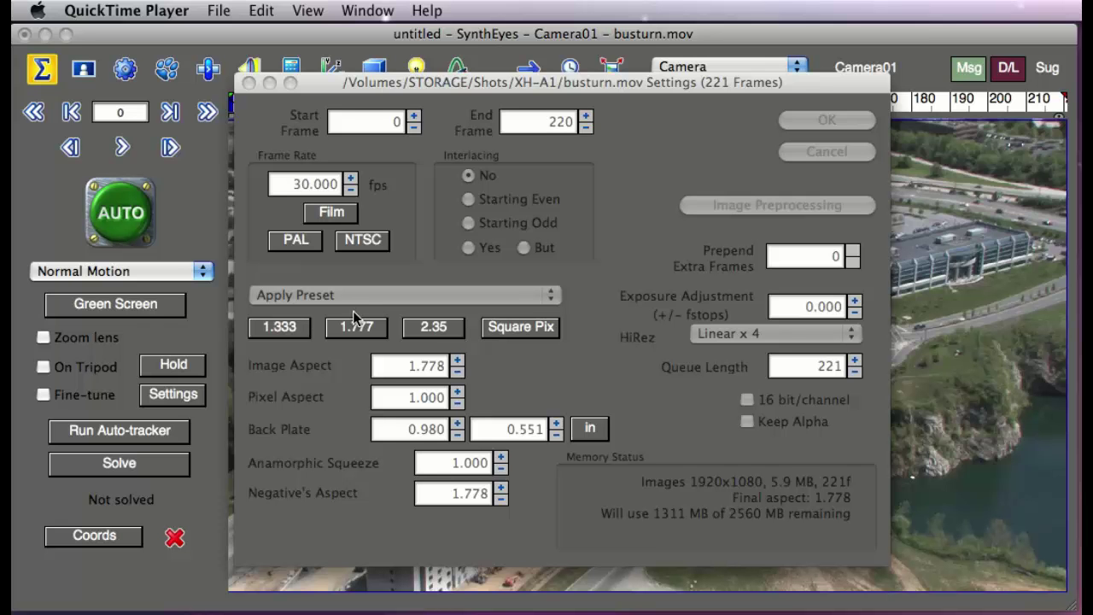
Confirm the busturn.mov shot settings so the 221-frame aerial footage loads in the camera view
{"action": "left_click", "coordinate": [772, 85]}
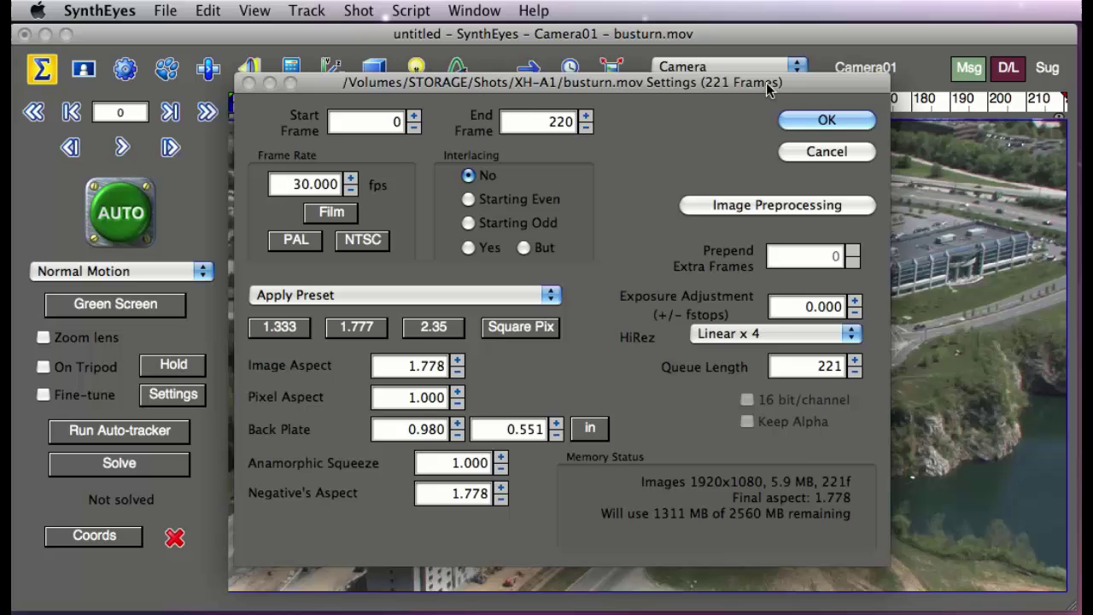
Scrub through busturn.mov, then auto-track and solve it to a 1.5482 hpix error
{"action": "left_click", "coordinate": [825, 120]}
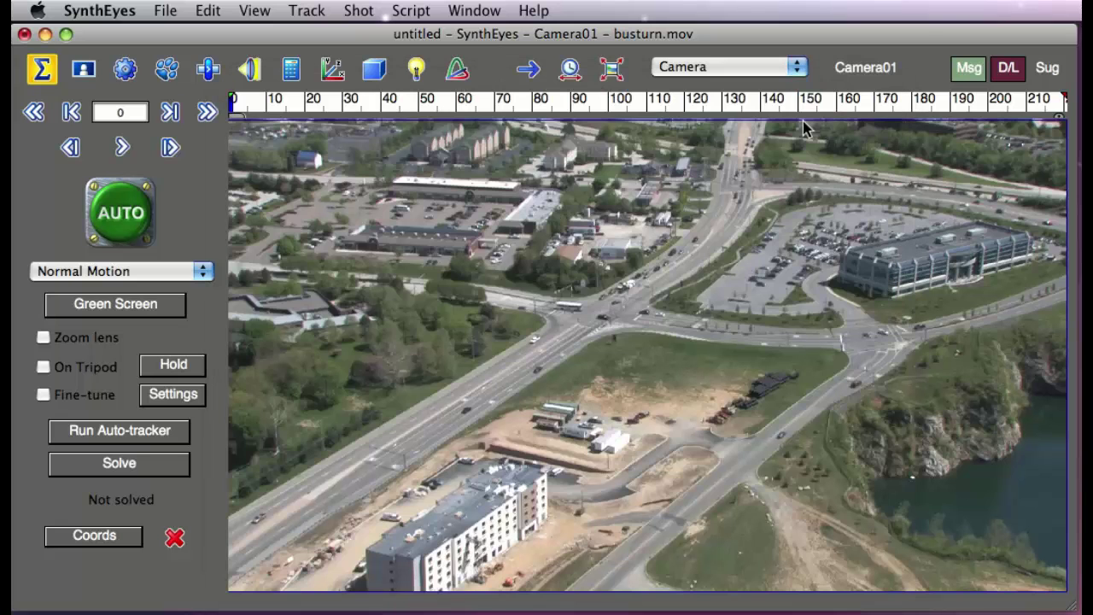
{"action": "left_click", "coordinate": [374, 102]}
{"action": "mouse_move", "coordinate": [374, 102]}
{"action": "left_mouse_down"}
{"action": "mouse_move", "coordinate": [1061, 102]}
{"action": "mouse_move", "coordinate": [722, 103]}
{"action": "left_mouse_up"}
{"action": "left_click_drag", "start_coordinate": [554, 126], "coordinate": [348, 130]}
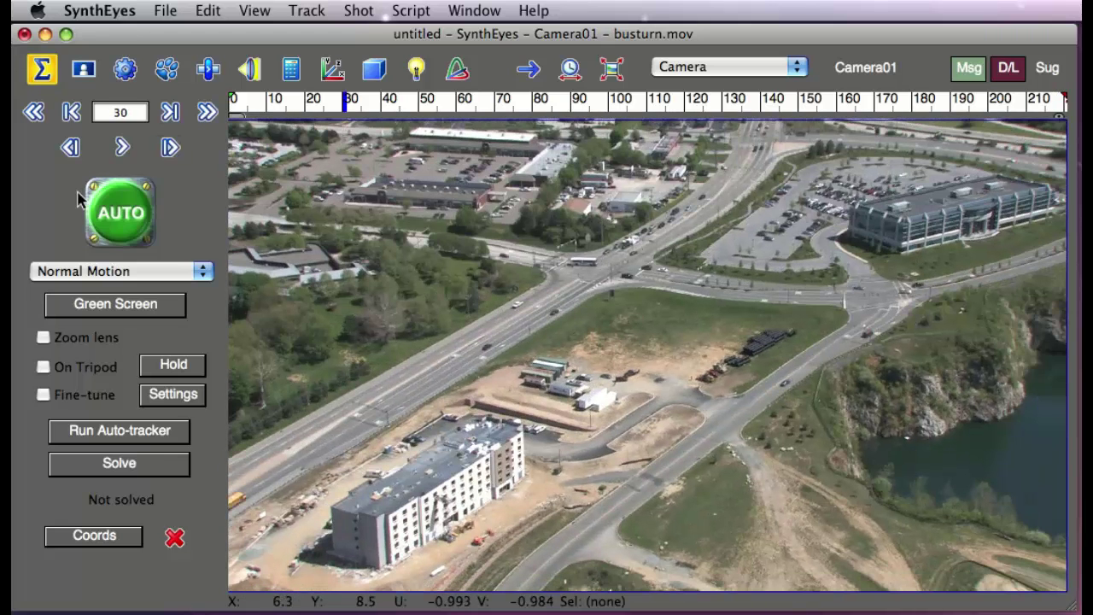
{"action": "left_click", "coordinate": [117, 214]}
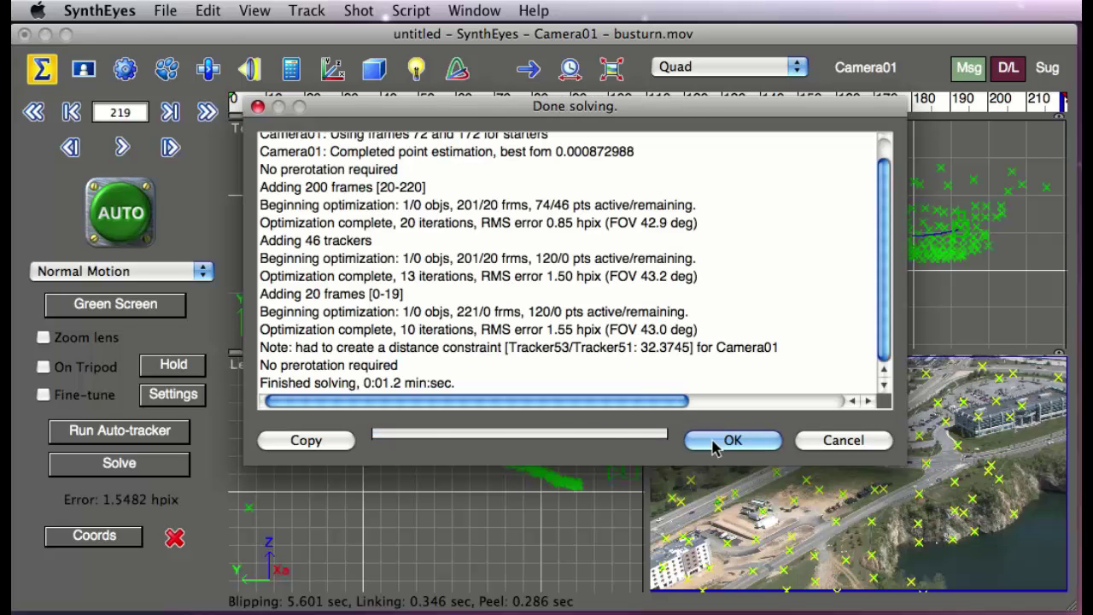
{"action": "left_click", "coordinate": [730, 441]}
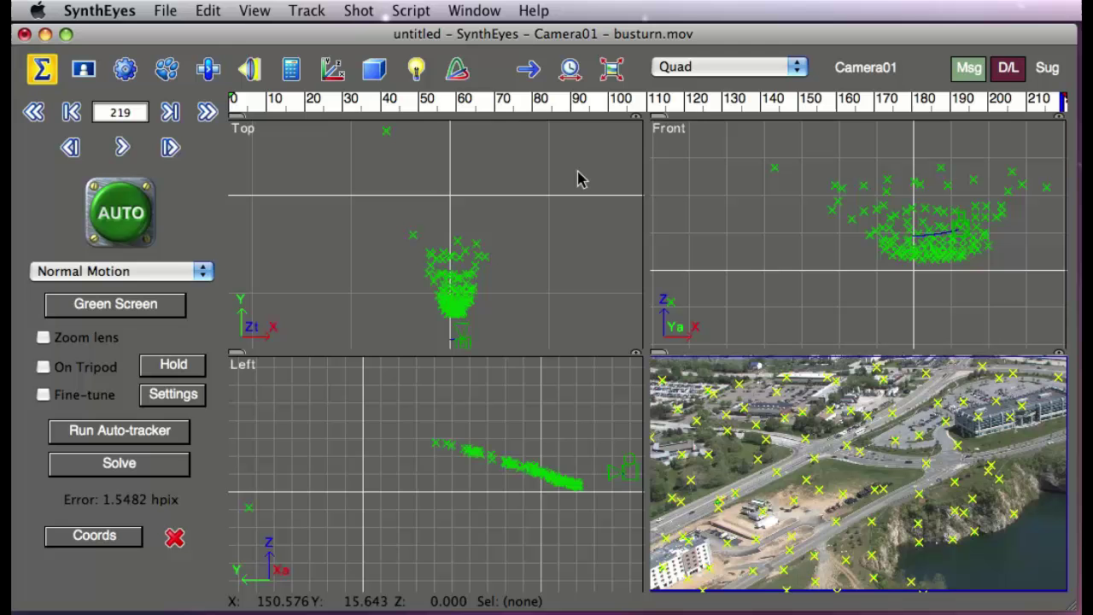
Open Track > Clean up trackers for all 120 trackers and move the dialog aside
{"action": "left_click", "coordinate": [306, 10]}
{"action": "left_click", "coordinate": [299, 17]}
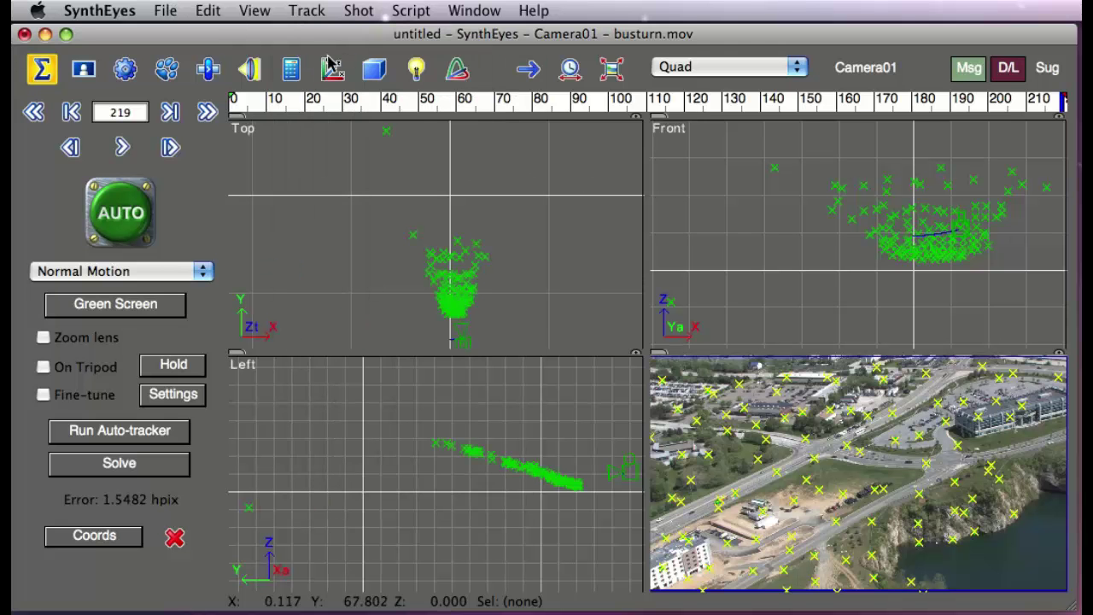
{"action": "left_click", "coordinate": [304, 12]}
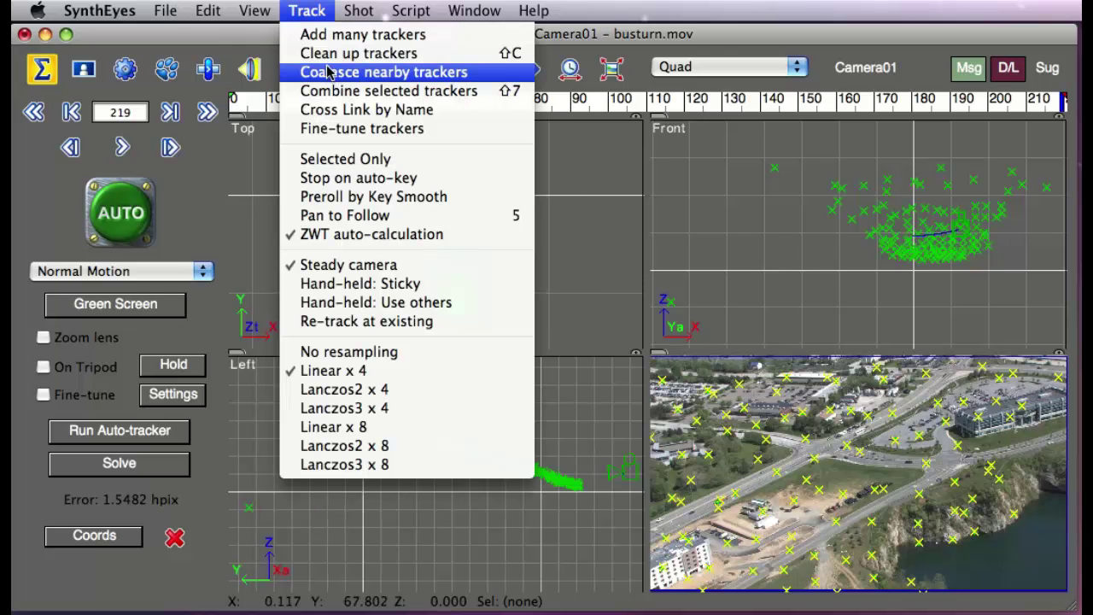
{"action": "left_click", "coordinate": [346, 53]}
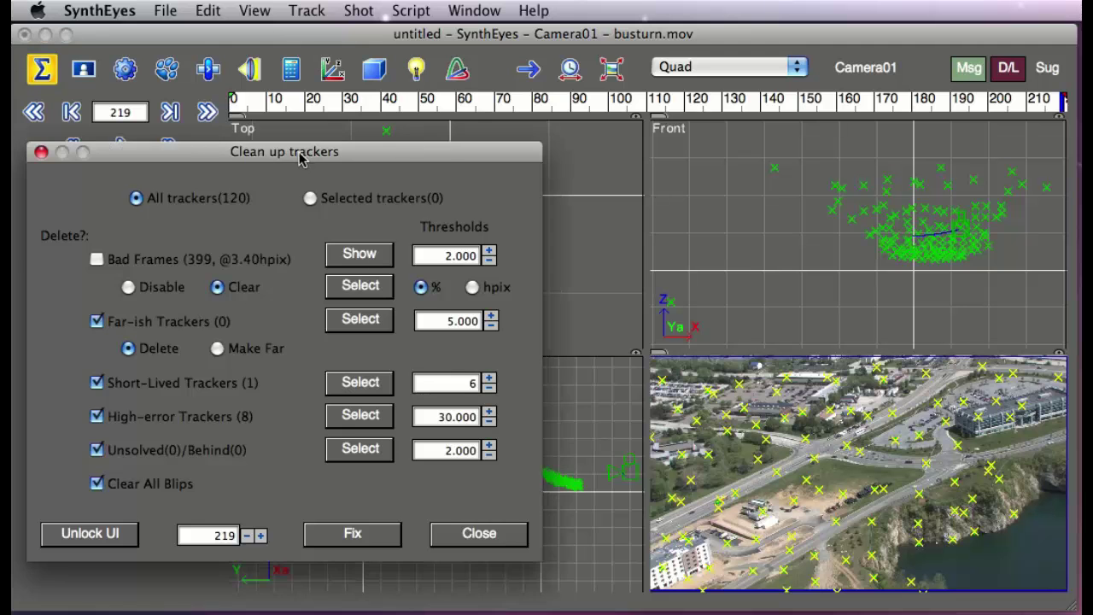
{"action": "left_click_drag", "start_coordinate": [299, 160], "coordinate": [378, 147]}
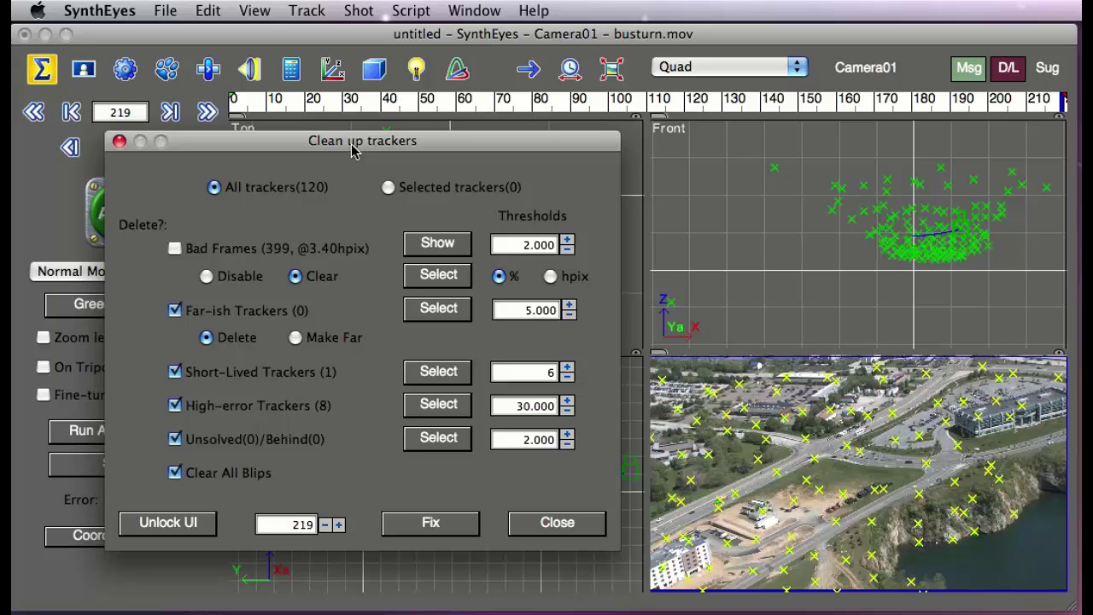
Select the 8 high-error trackers and unlock the UI to zoom and pan over them
{"action": "left_click", "coordinate": [439, 405]}
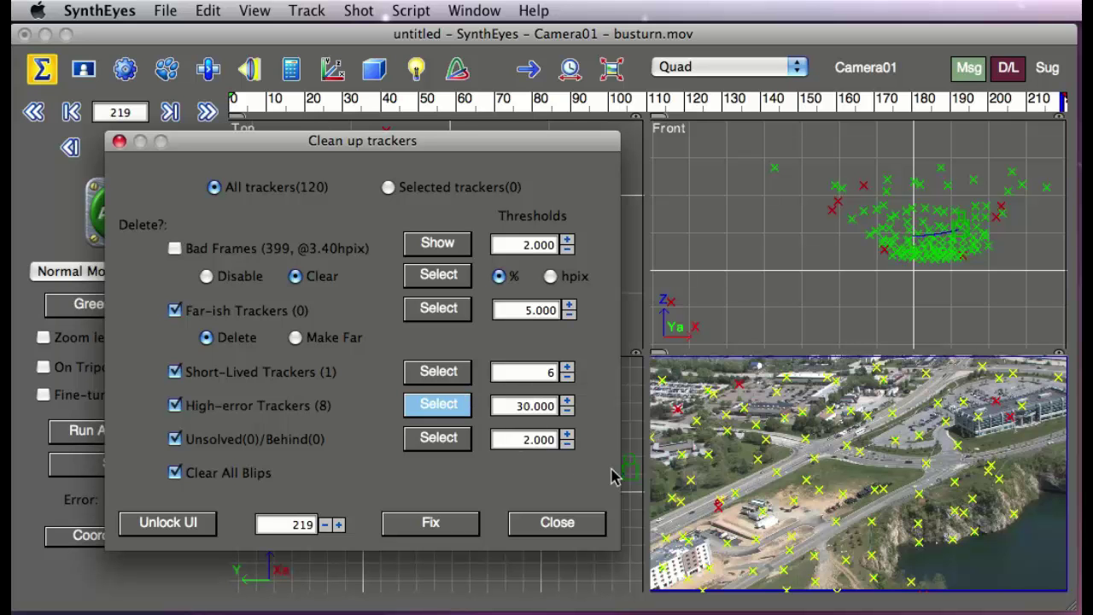
{"action": "left_click", "coordinate": [411, 417]}
{"action": "left_click", "coordinate": [170, 528]}
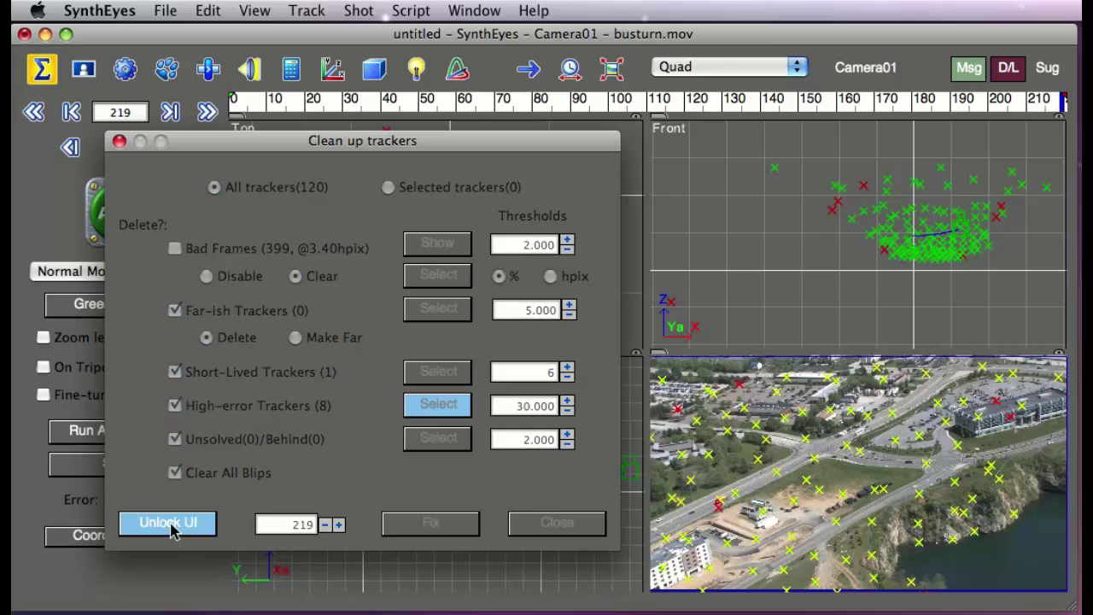
{"action": "scroll", "coordinate": [779, 449], "scroll_direction": "up", "scroll_amount": 2}
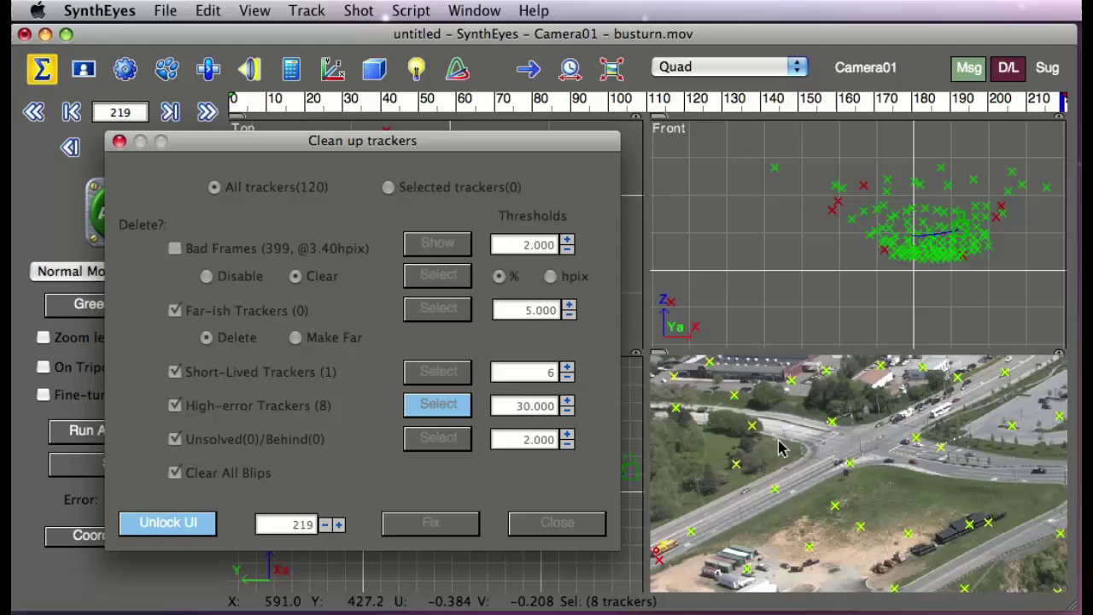
{"action": "middle_click_drag", "start_coordinate": [779, 449], "coordinate": [845, 506]}
{"action": "scroll", "coordinate": [845, 506], "scroll_direction": "down", "scroll_amount": 1}
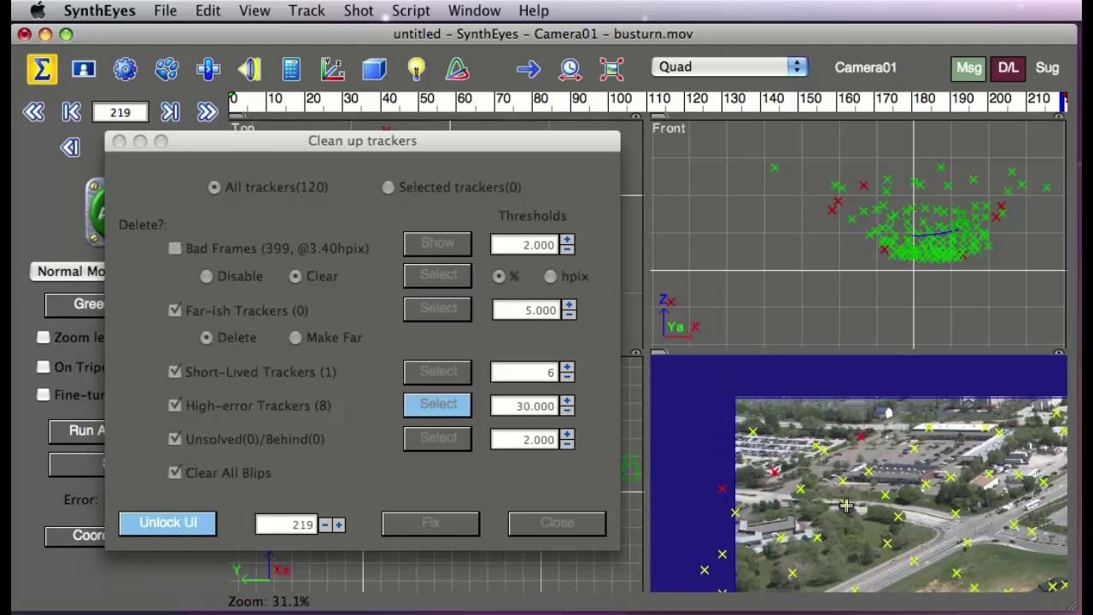
Re-lock the UI, swap the selection to the one short-lived tracker, and unlock again
{"action": "left_click", "coordinate": [169, 524]}
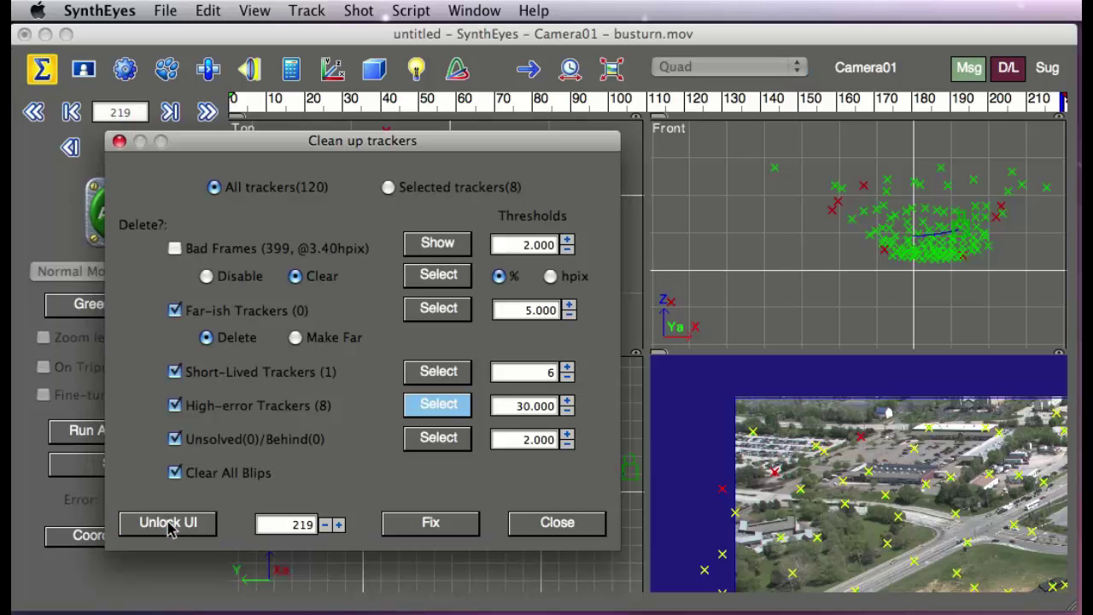
{"action": "mouse_move", "coordinate": [325, 524]}
{"action": "left_mouse_down"}
{"action": "mouse_move", "coordinate": [321, 568]}
{"action": "mouse_move", "coordinate": [323, 511]}
{"action": "mouse_move", "coordinate": [322, 555]}
{"action": "mouse_move", "coordinate": [323, 511]}
{"action": "mouse_move", "coordinate": [335, 529]}
{"action": "left_mouse_up"}
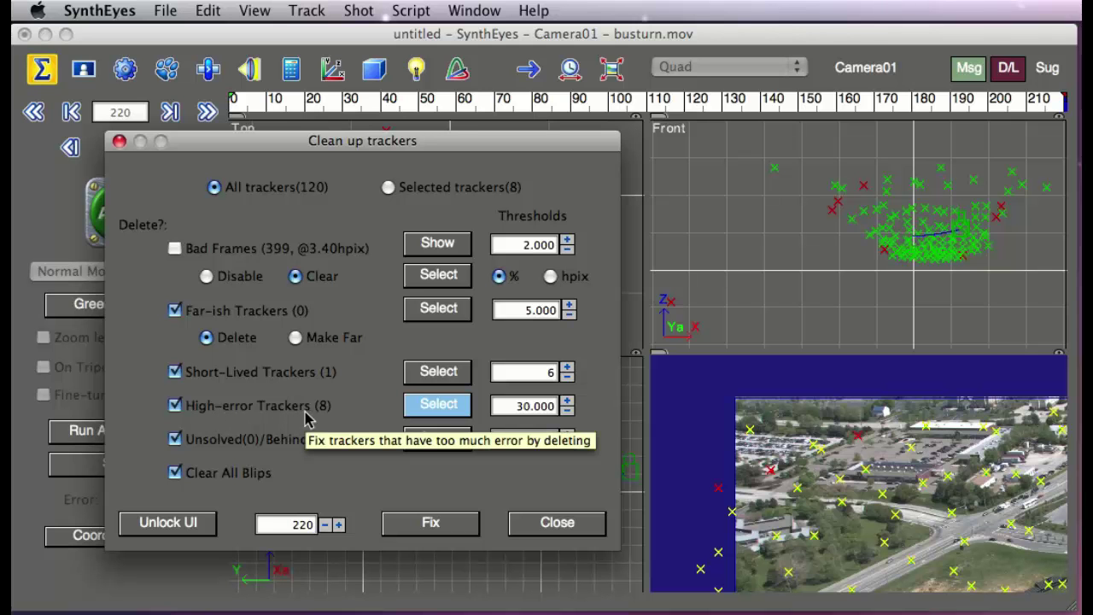
{"action": "left_click", "coordinate": [424, 404]}
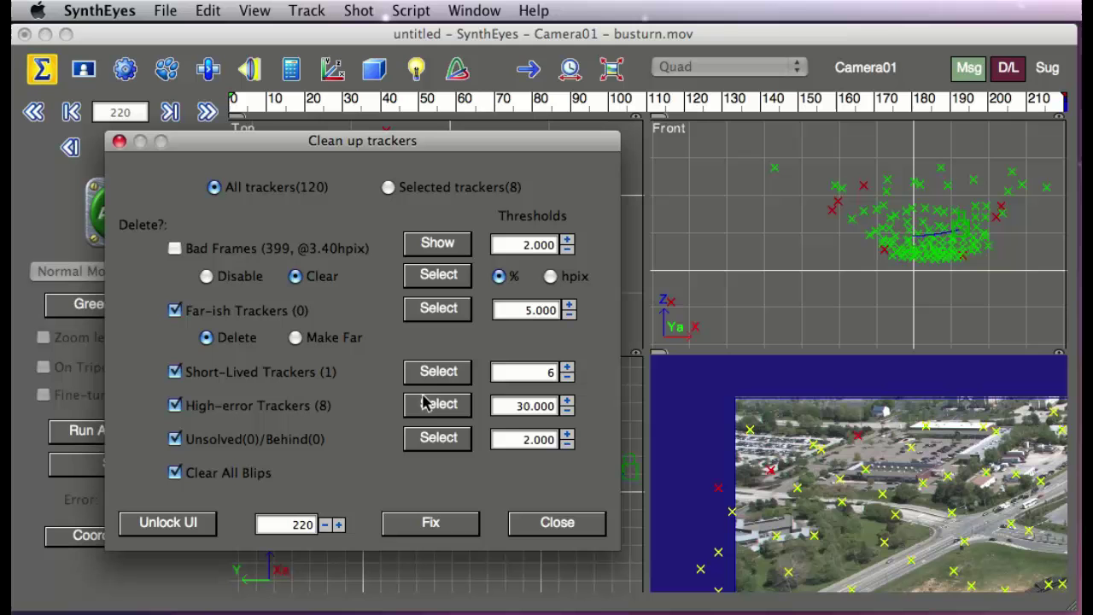
{"action": "left_click", "coordinate": [431, 372]}
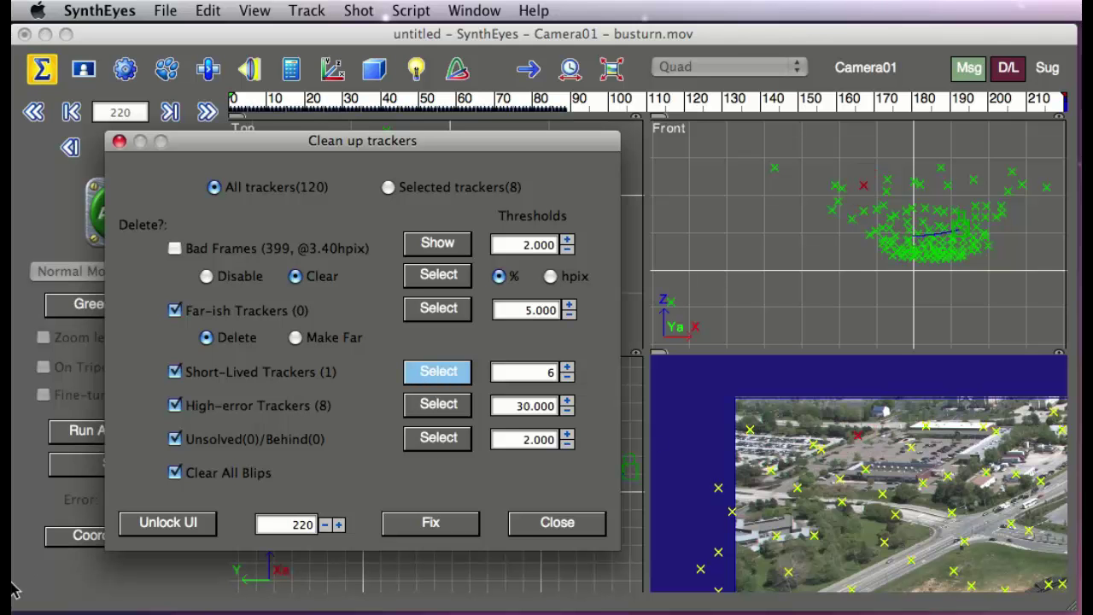
{"action": "left_click", "coordinate": [169, 523]}
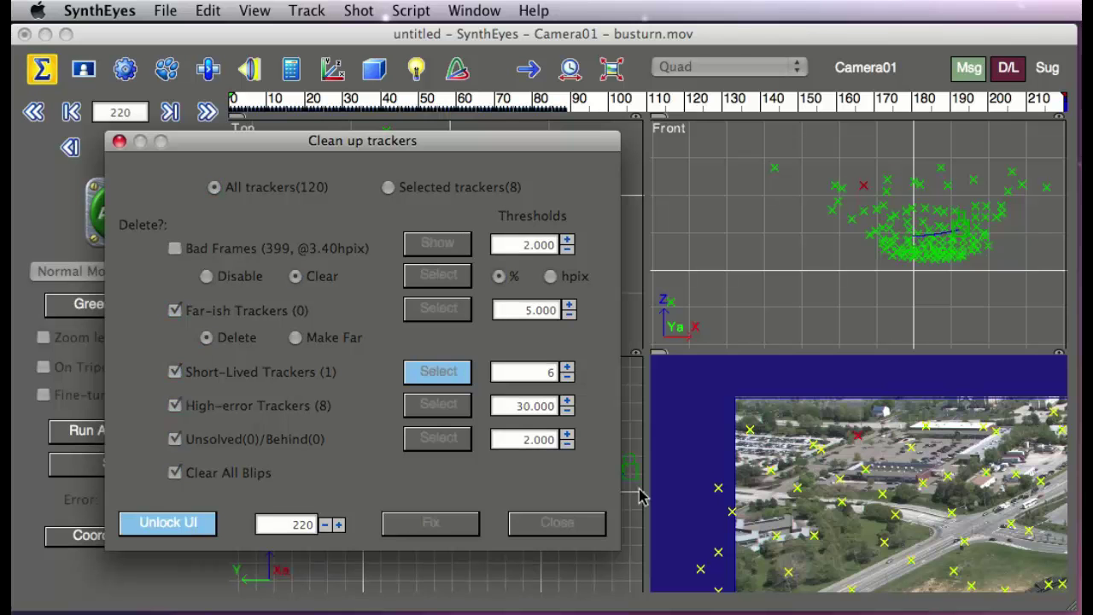
Inspect the short-lived tracker across frames 65–92, then reselect it and unlock the UI
{"action": "scroll", "coordinate": [760, 453], "scroll_direction": "up", "scroll_amount": 3}
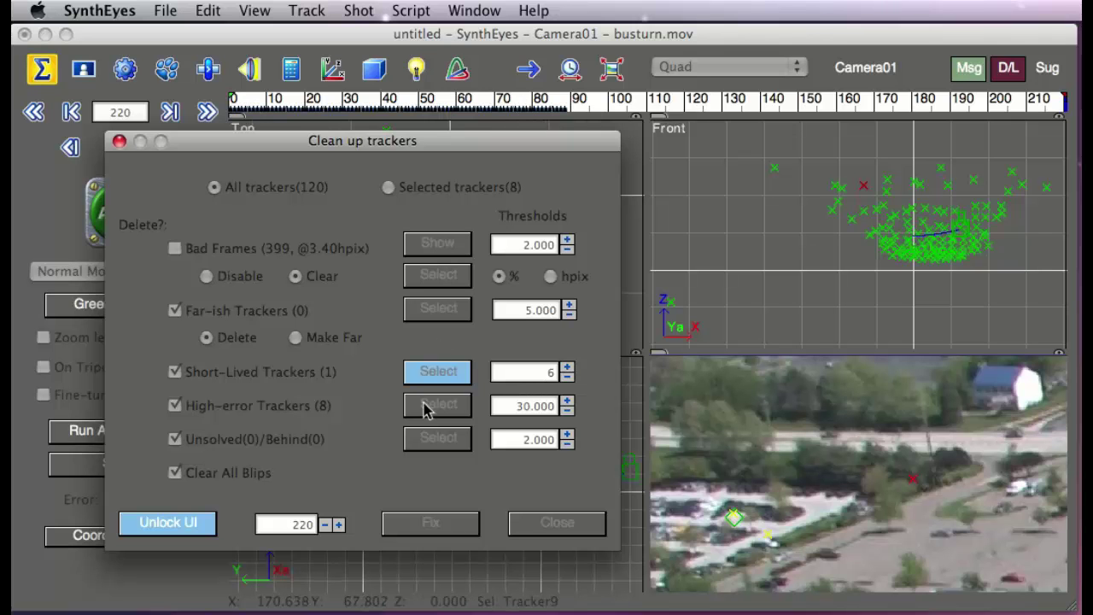
{"action": "left_click", "coordinate": [773, 99]}
{"action": "left_click_drag", "start_coordinate": [739, 100], "coordinate": [477, 125]}
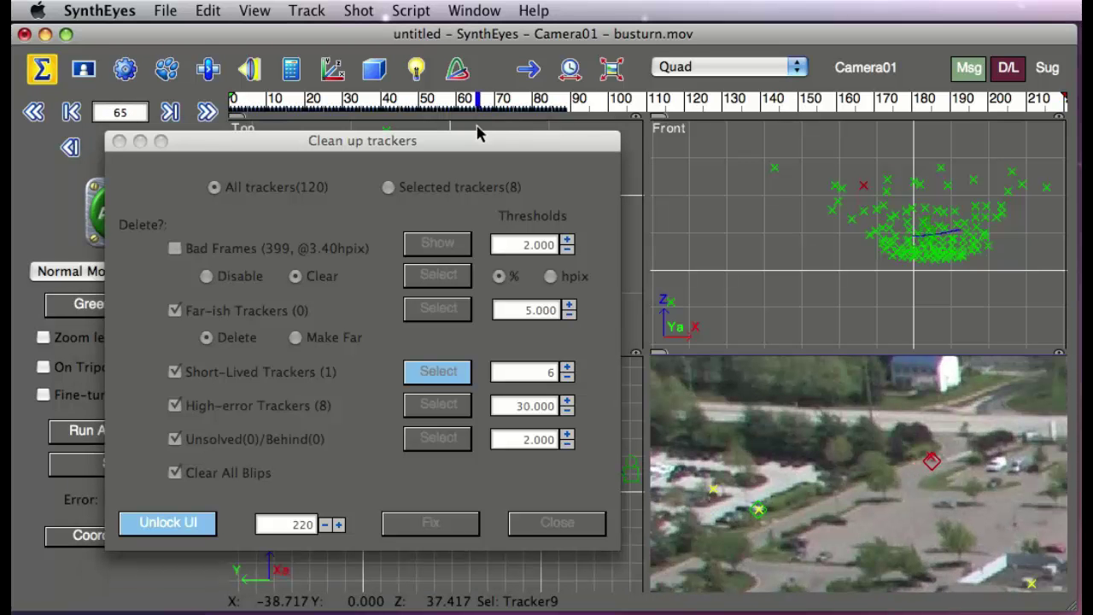
{"action": "left_click_drag", "start_coordinate": [593, 99], "coordinate": [499, 99]}
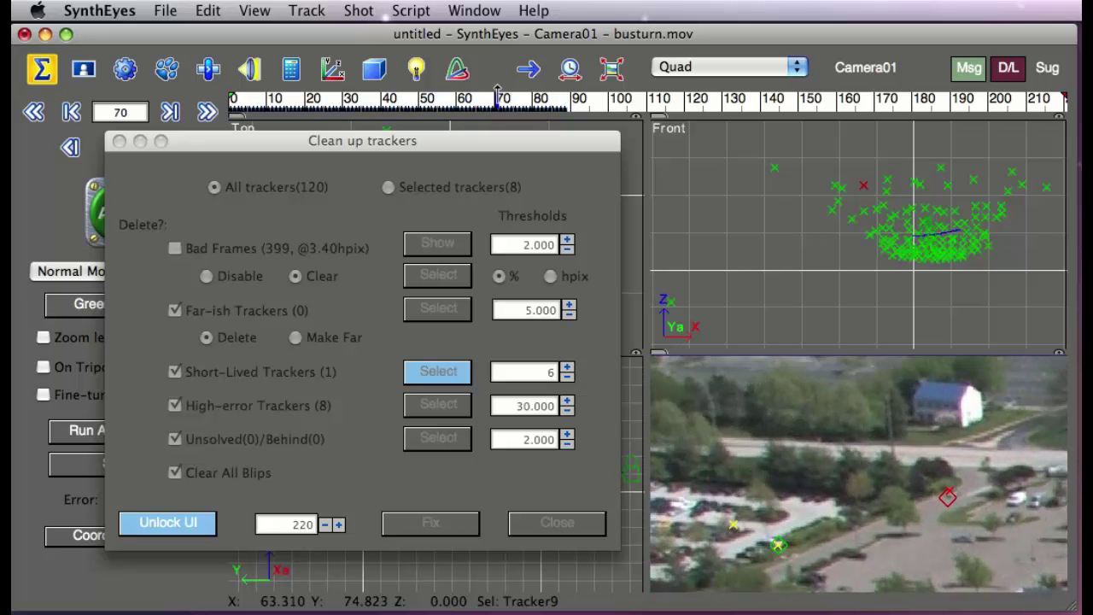
{"action": "left_click", "coordinate": [175, 525]}
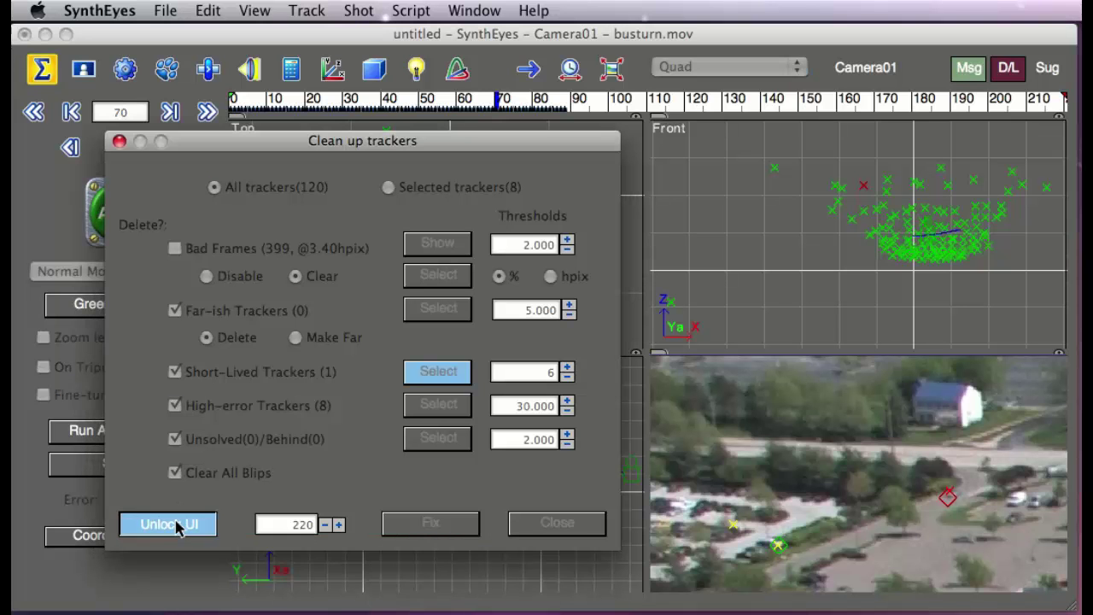
{"action": "left_click", "coordinate": [440, 370]}
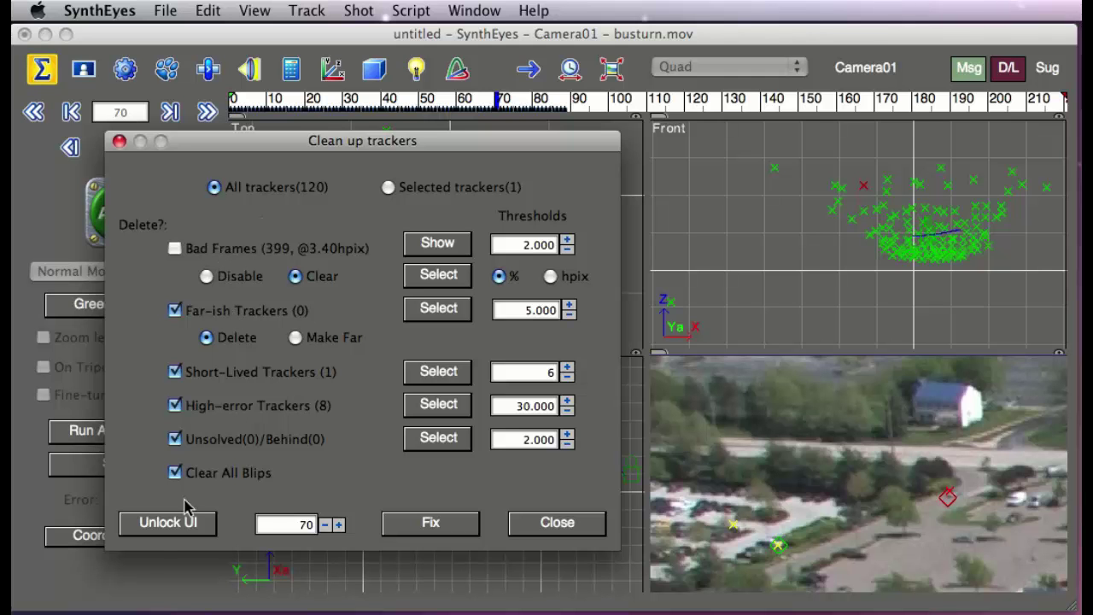
{"action": "left_click", "coordinate": [150, 531]}
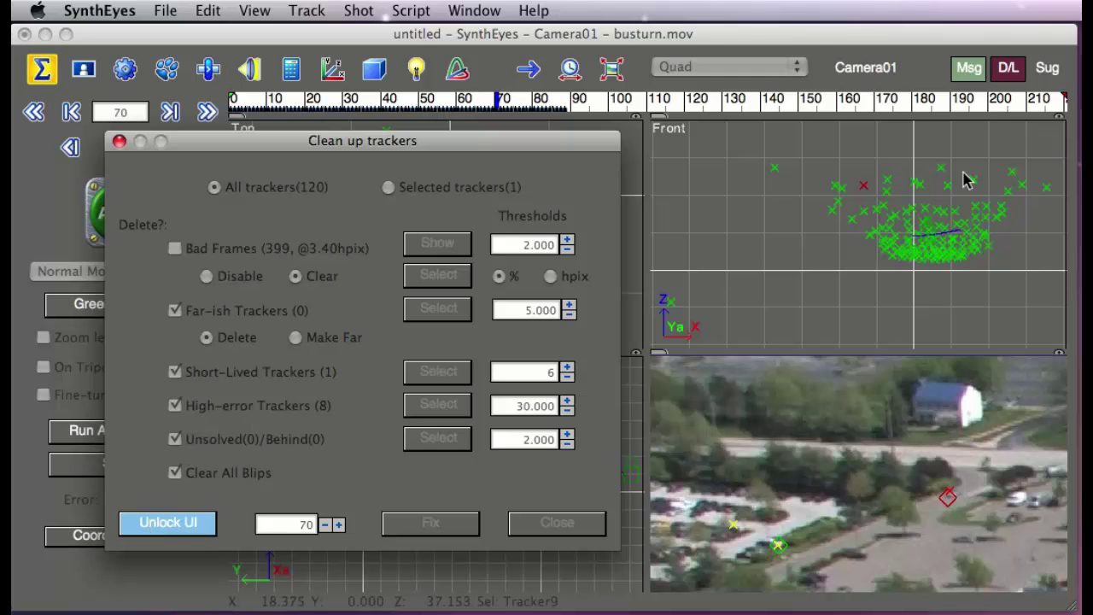
Clear the selection and turn the top-right viewport into a Graph Editor showing all trackers
{"action": "left_click", "coordinate": [661, 126]}
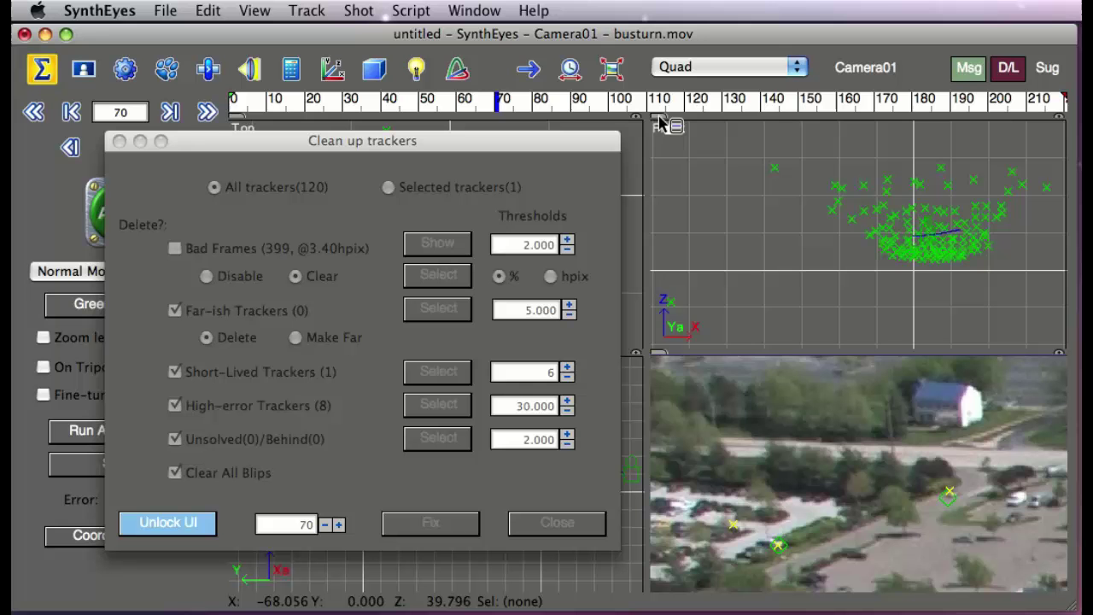
{"action": "left_click", "coordinate": [662, 122]}
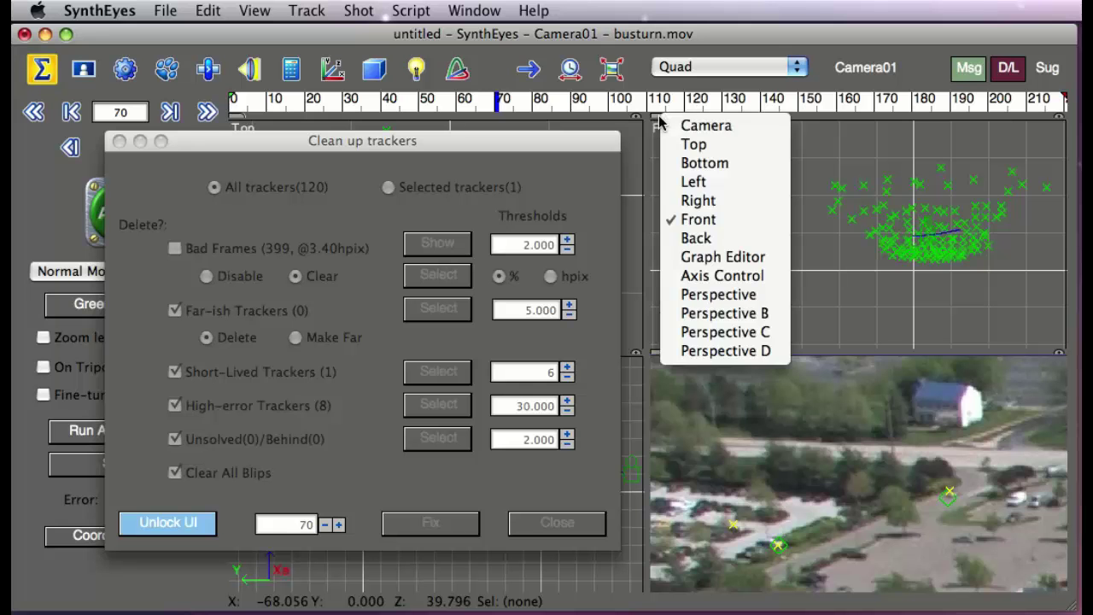
{"action": "left_click", "coordinate": [709, 256]}
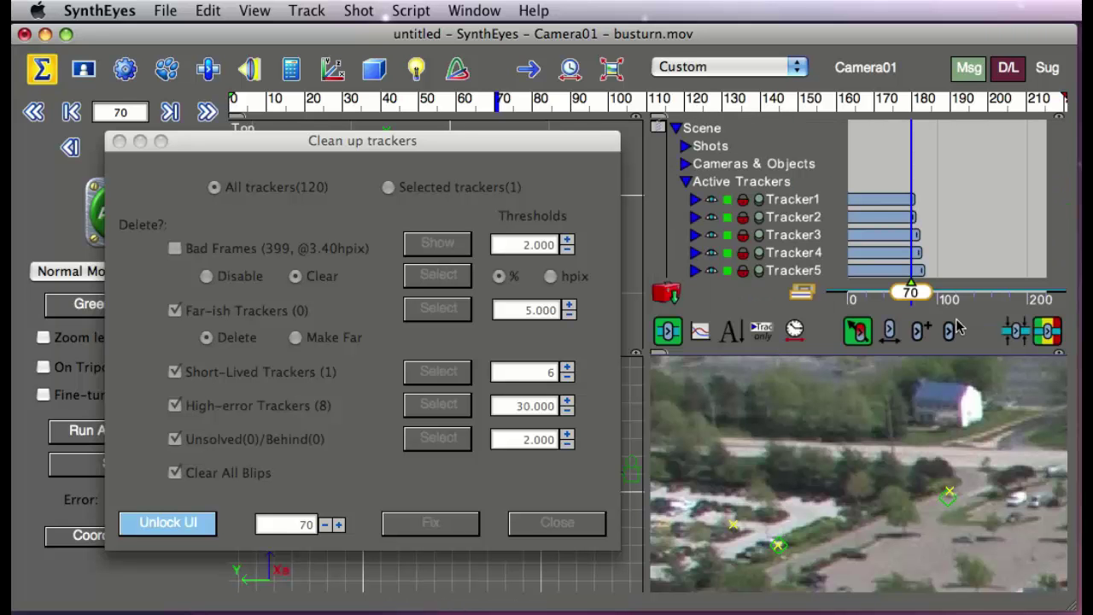
{"action": "left_click", "coordinate": [1009, 335]}
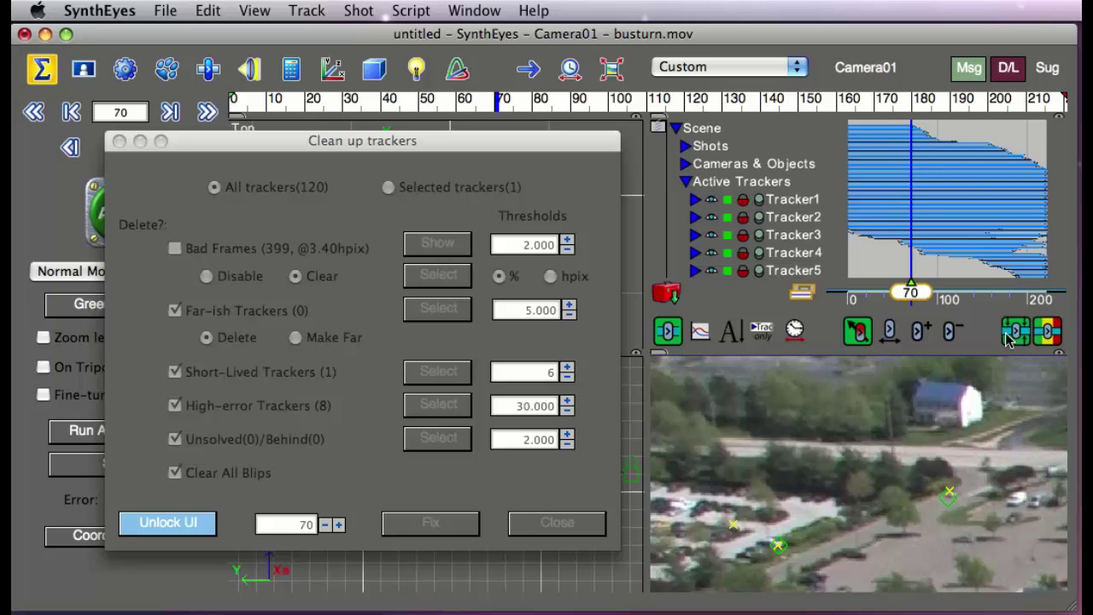
{"action": "left_click", "coordinate": [1009, 336]}
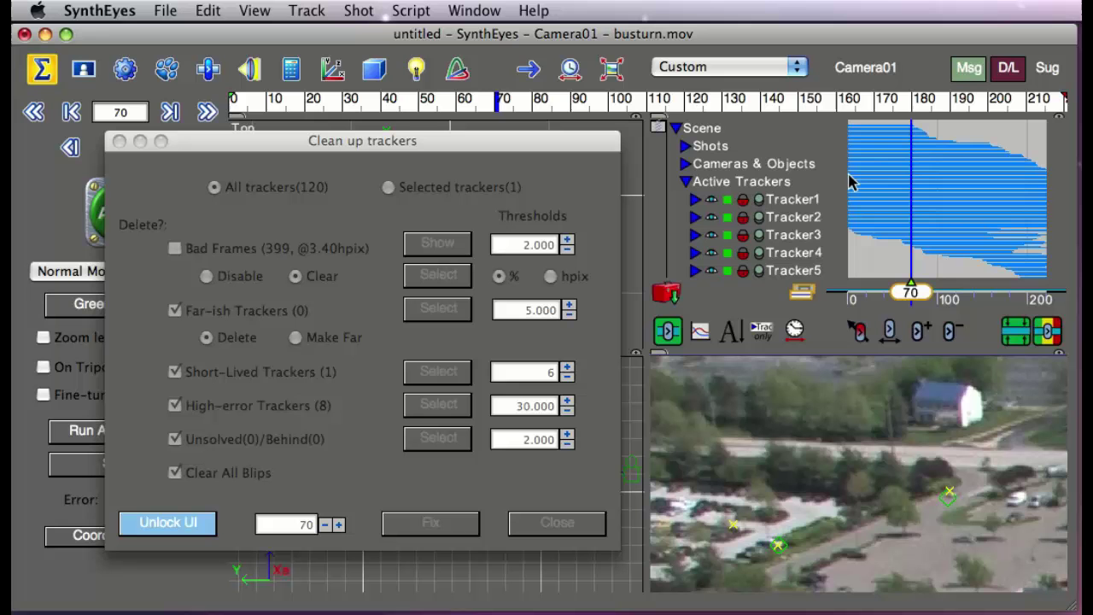
Widen the graph, fit it to the shot length, hide the time bar, and resume cleanup
{"action": "left_click_drag", "start_coordinate": [845, 174], "coordinate": [669, 176]}
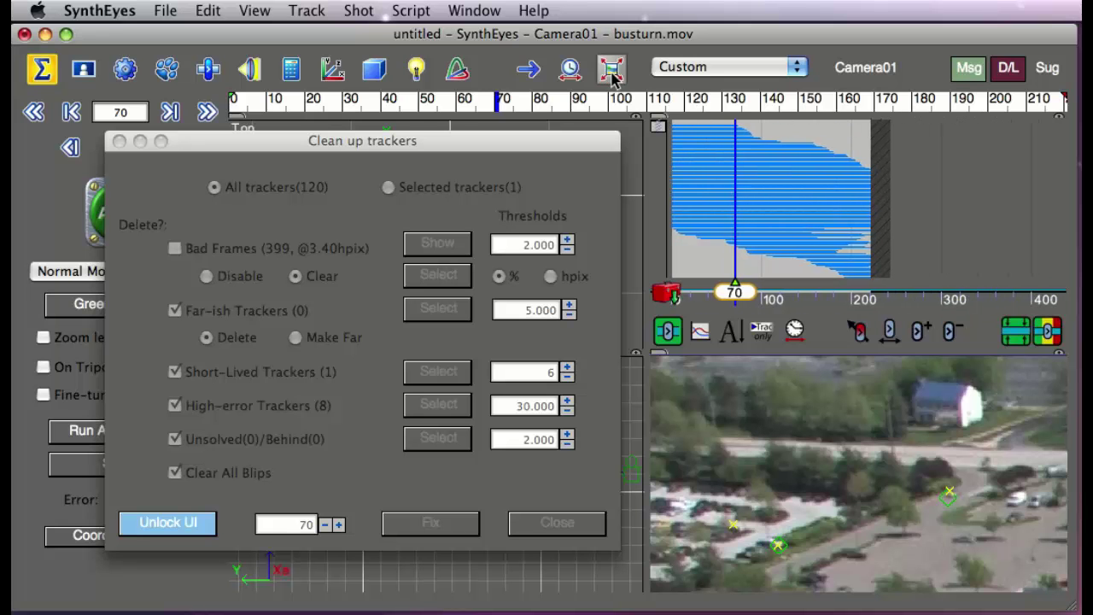
{"action": "left_click", "coordinate": [795, 329]}
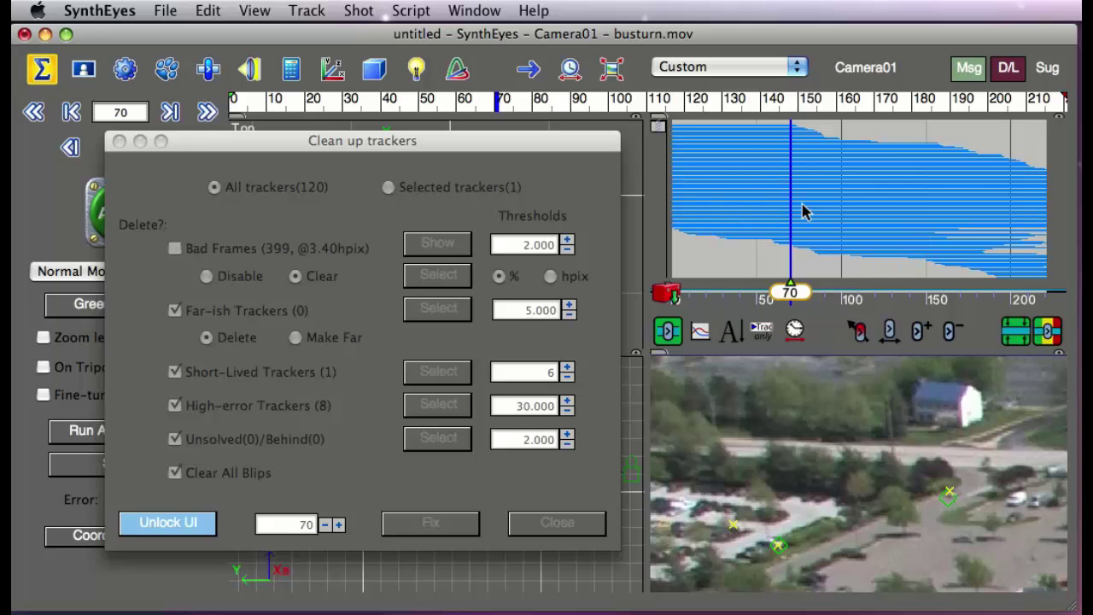
{"action": "left_click", "coordinate": [671, 296]}
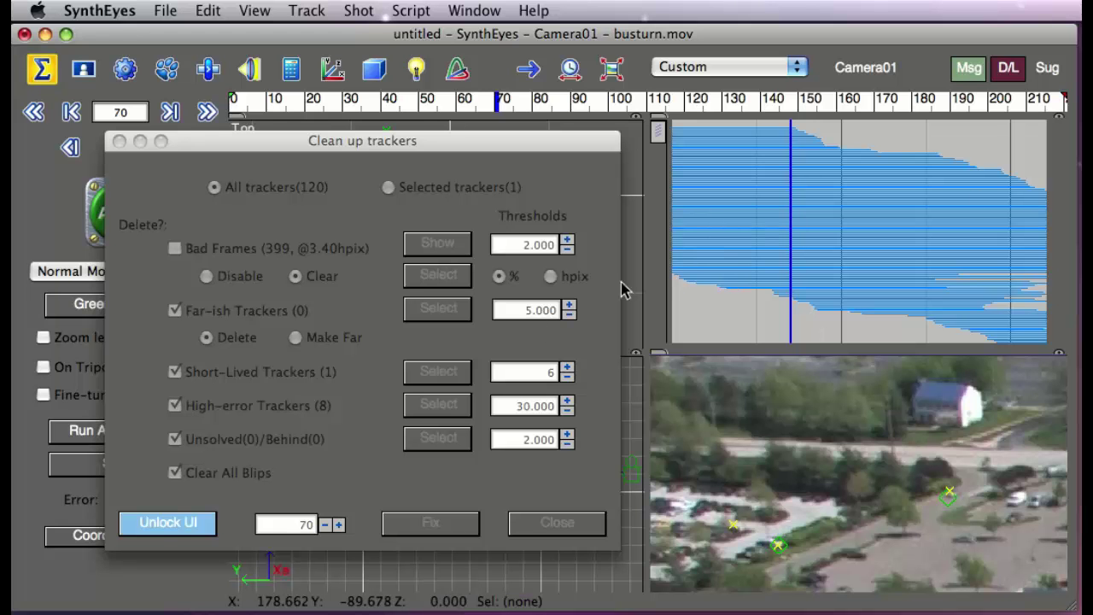
{"action": "left_click", "coordinate": [158, 524]}
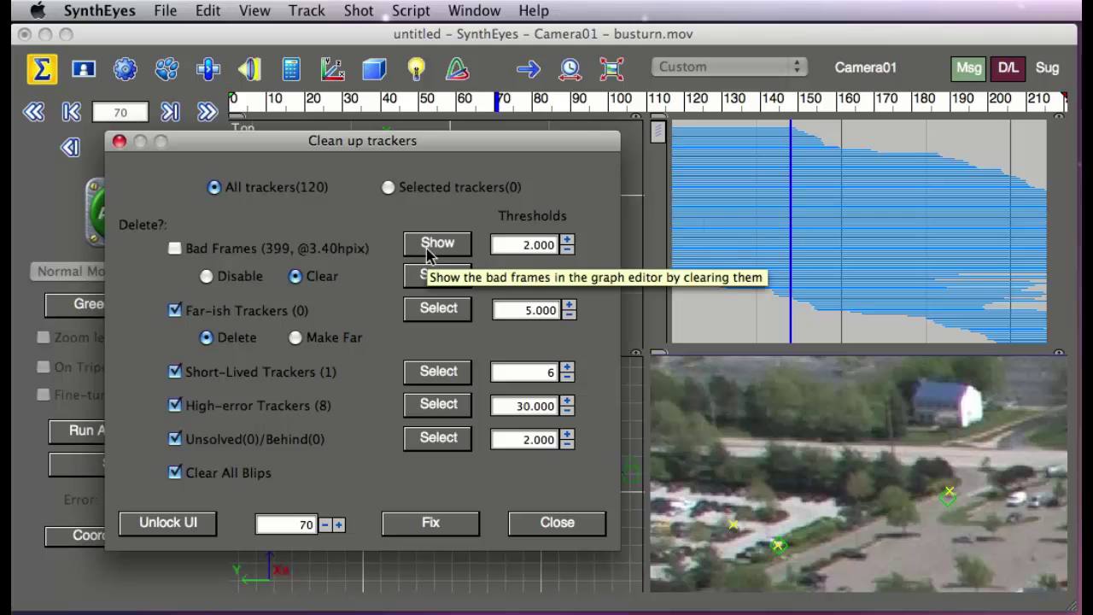
Mark the 21 bad frames in the graph and compare the threshold in hpix and percent
{"action": "left_click", "coordinate": [429, 246]}
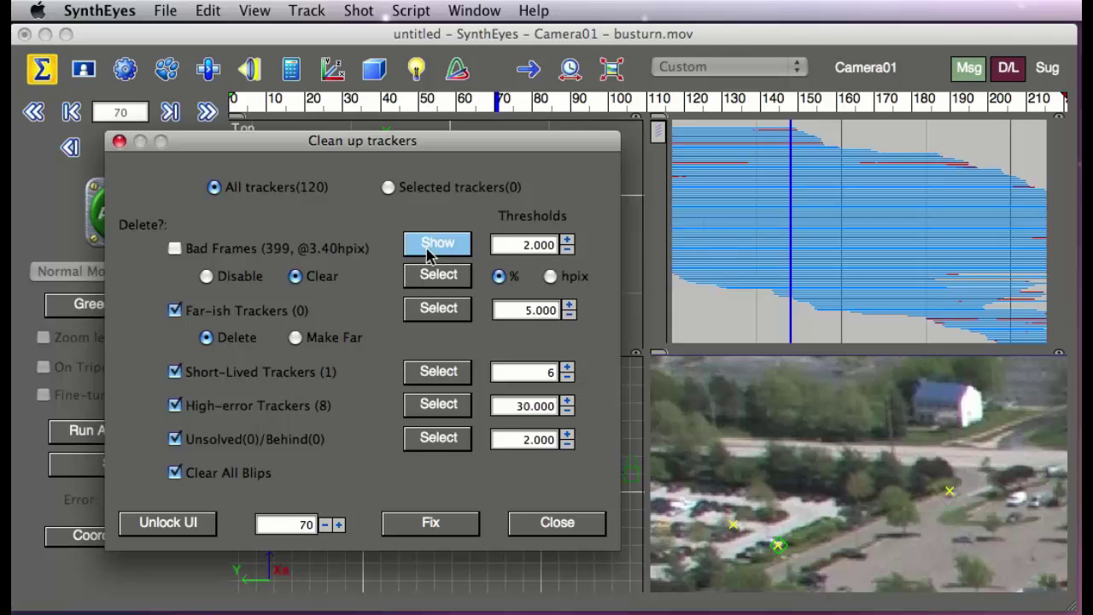
{"action": "left_click", "coordinate": [551, 277]}
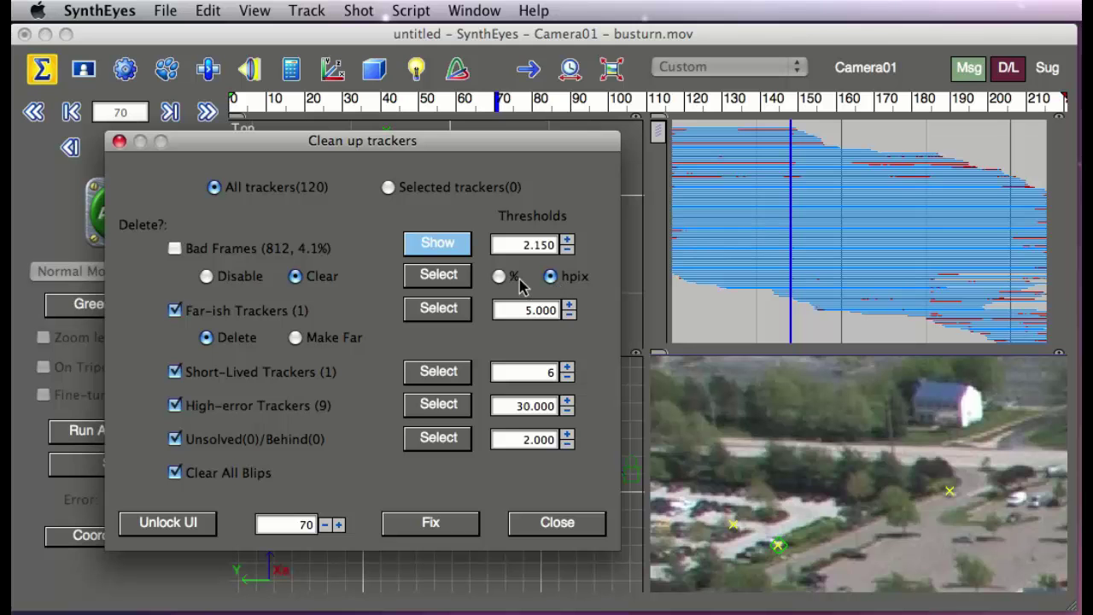
{"action": "left_click", "coordinate": [499, 277]}
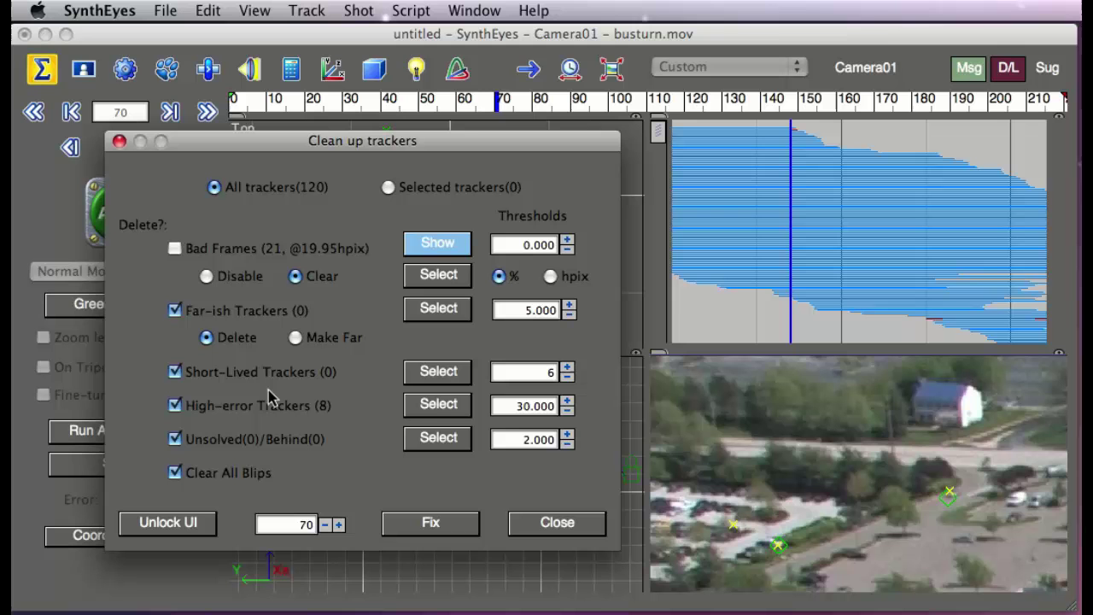
Apply the cleanup with Bad Frames left unchecked, removing the flagged trackers
{"action": "left_click", "coordinate": [175, 248]}
{"action": "left_click", "coordinate": [174, 248]}
{"action": "left_click", "coordinate": [427, 523]}
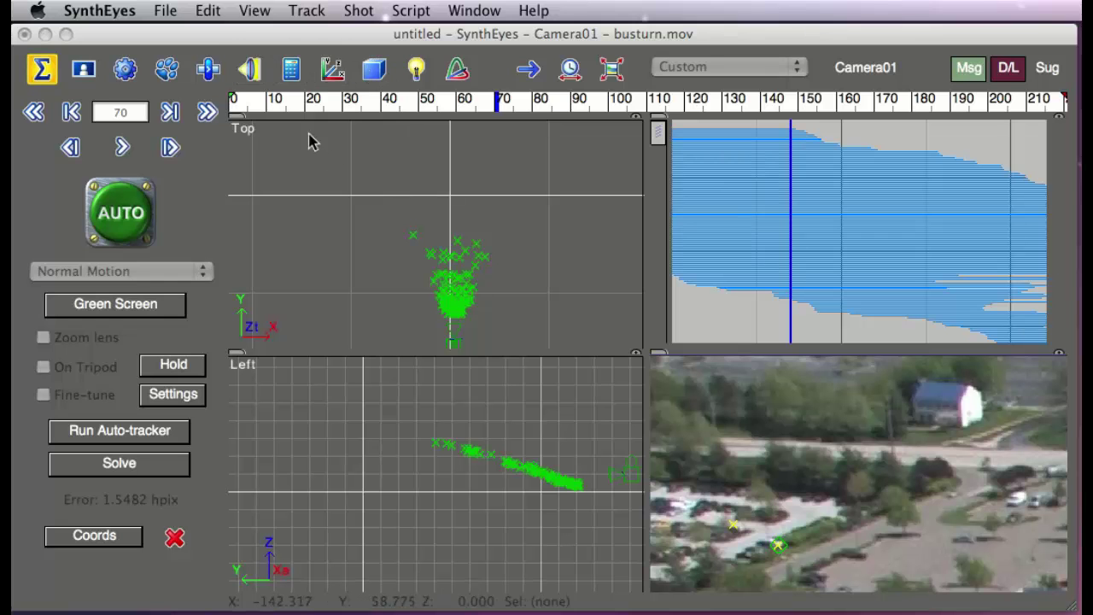
Run a Refine solve from the Solver panel, lowering the error to 0.7306 hpix
{"action": "left_click", "coordinate": [291, 70]}
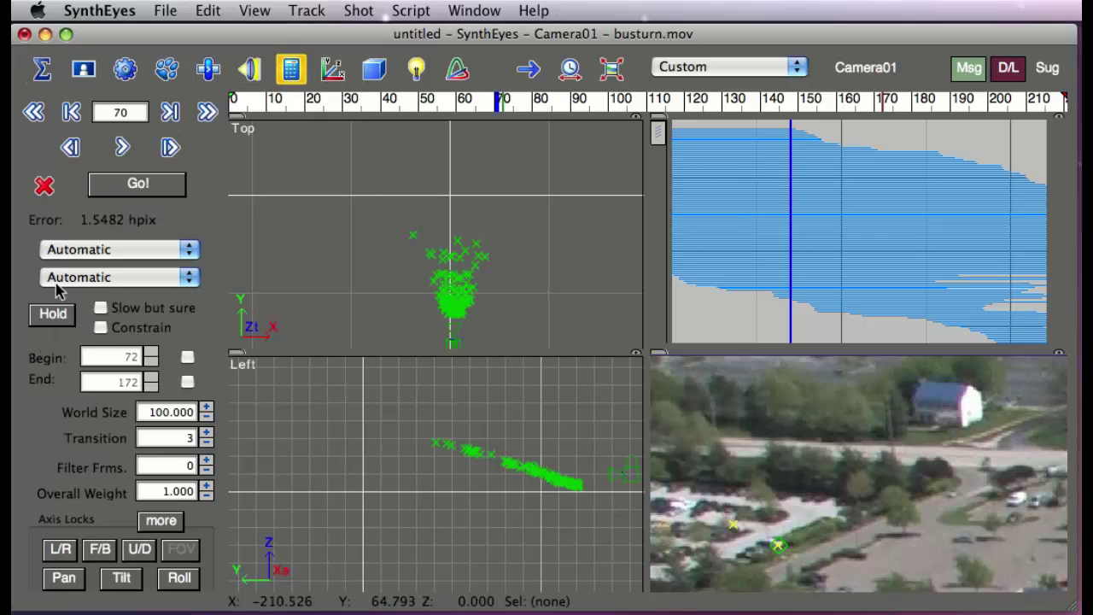
{"action": "left_click", "coordinate": [114, 255]}
{"action": "left_click", "coordinate": [114, 271]}
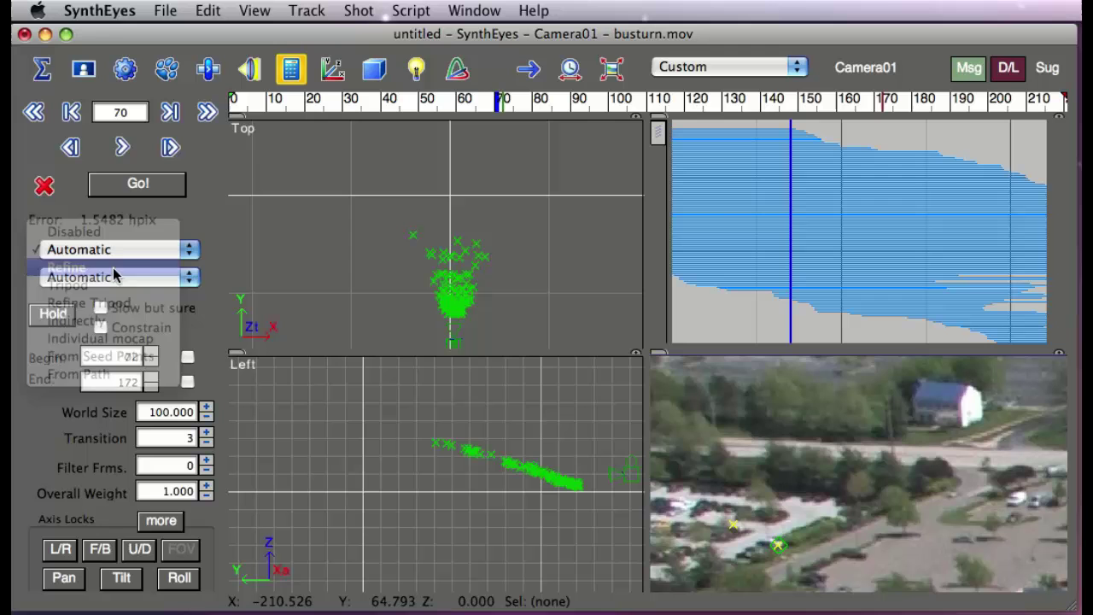
{"action": "left_click", "coordinate": [134, 186]}
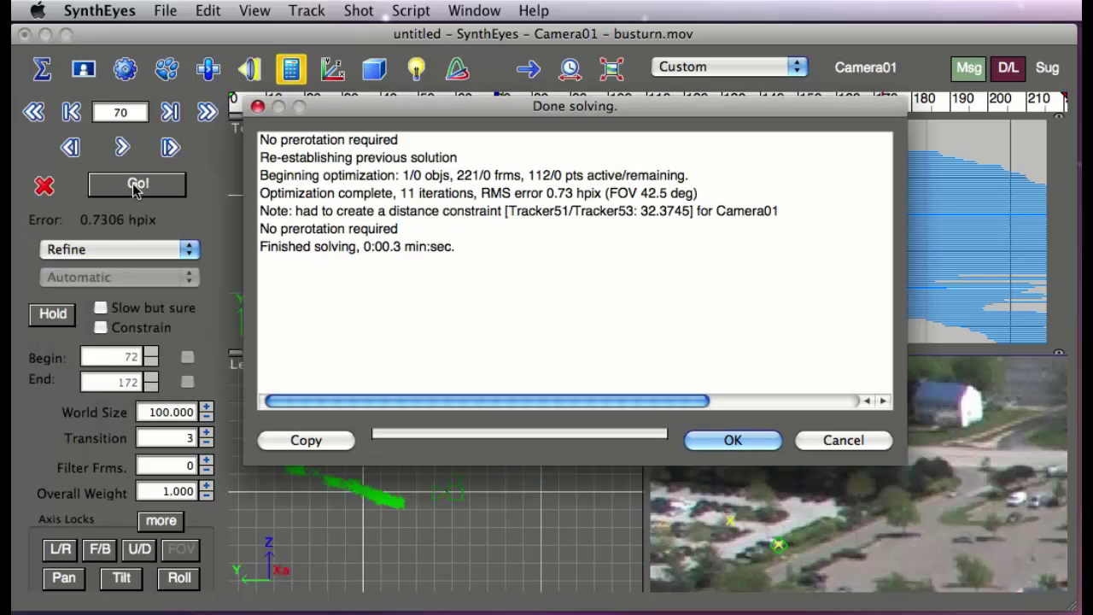
{"action": "left_click", "coordinate": [705, 442]}
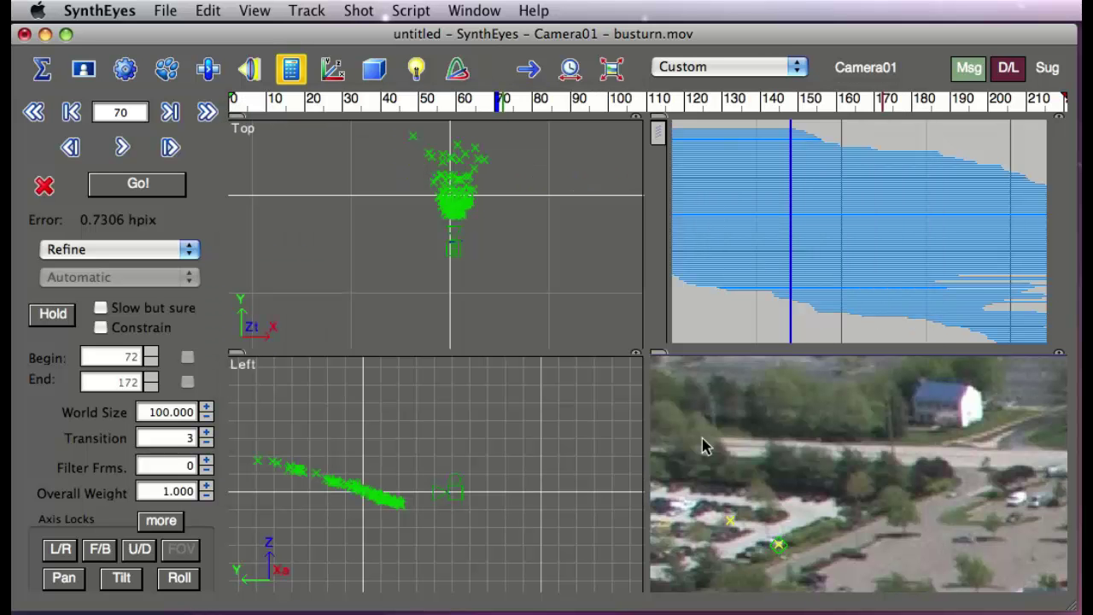